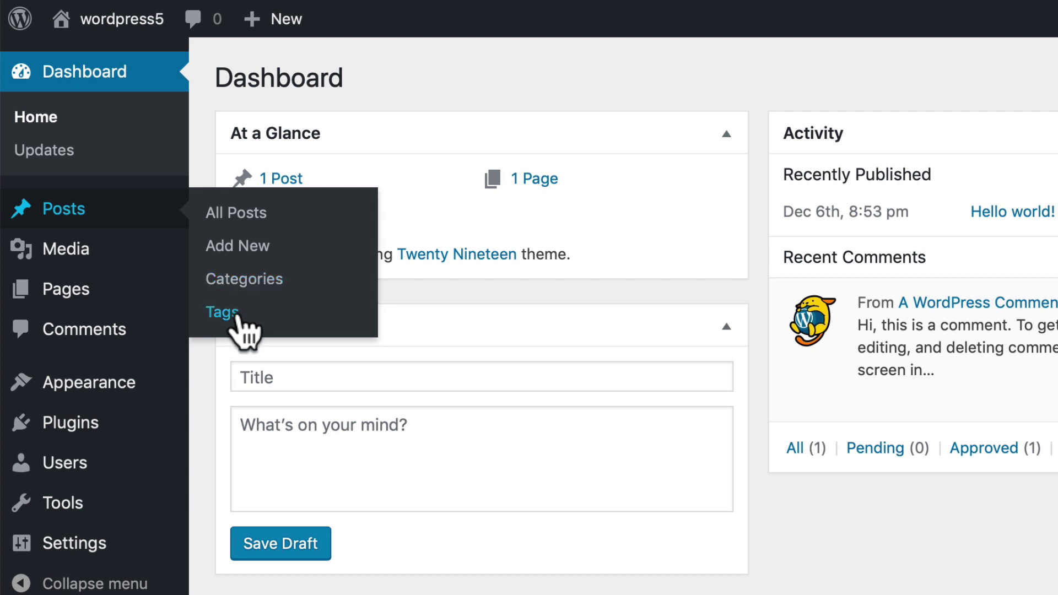
{"action": "left_click", "coordinate": [238, 214]}
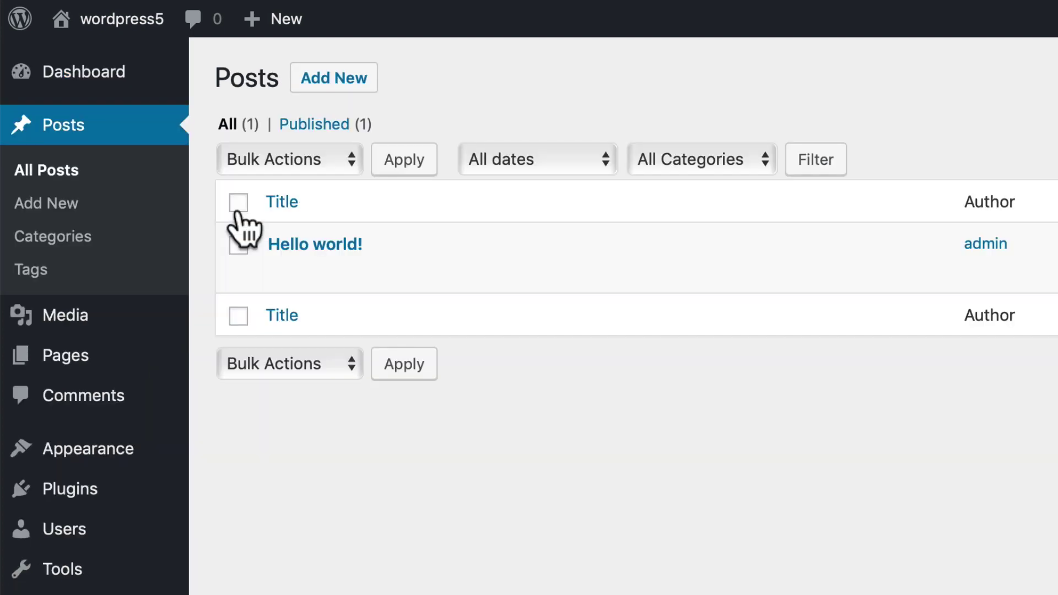
{"action": "mouse_move", "coordinate": [295, 258]}
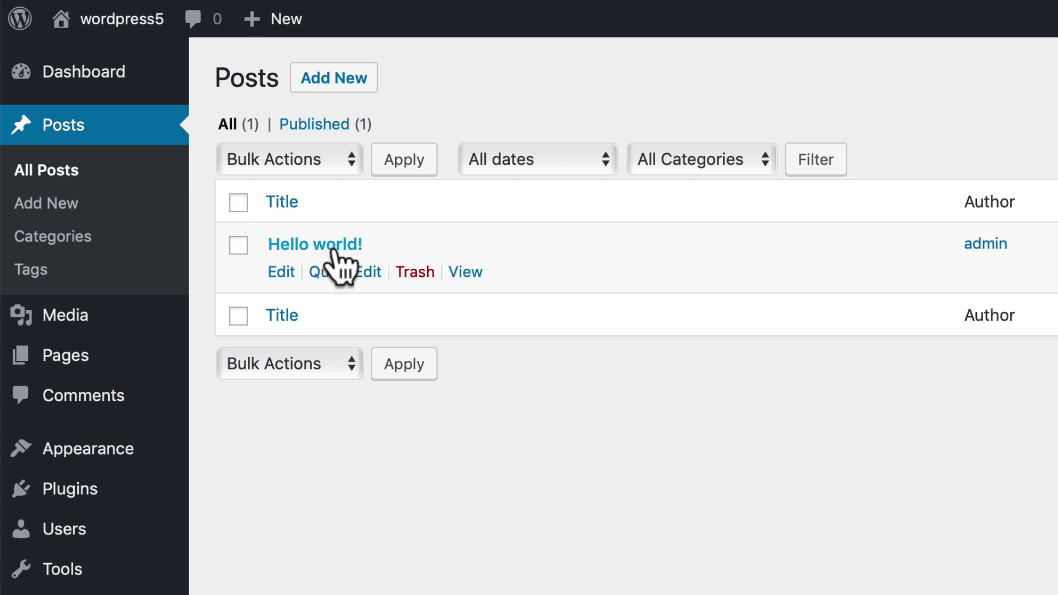
{"action": "left_click", "coordinate": [464, 272]}
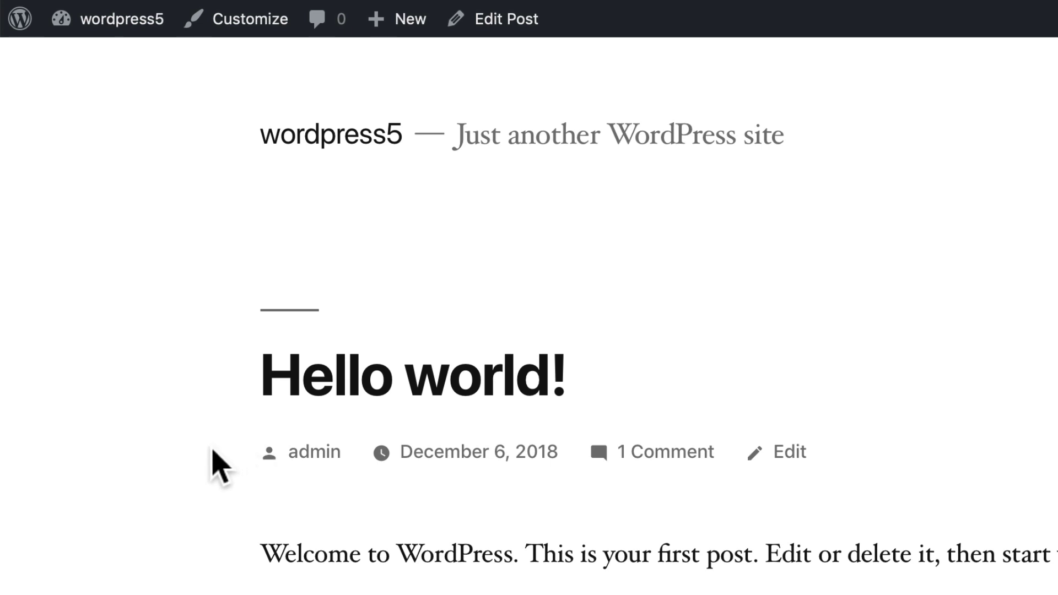
{"action": "key", "text": "super+bracketleft"}
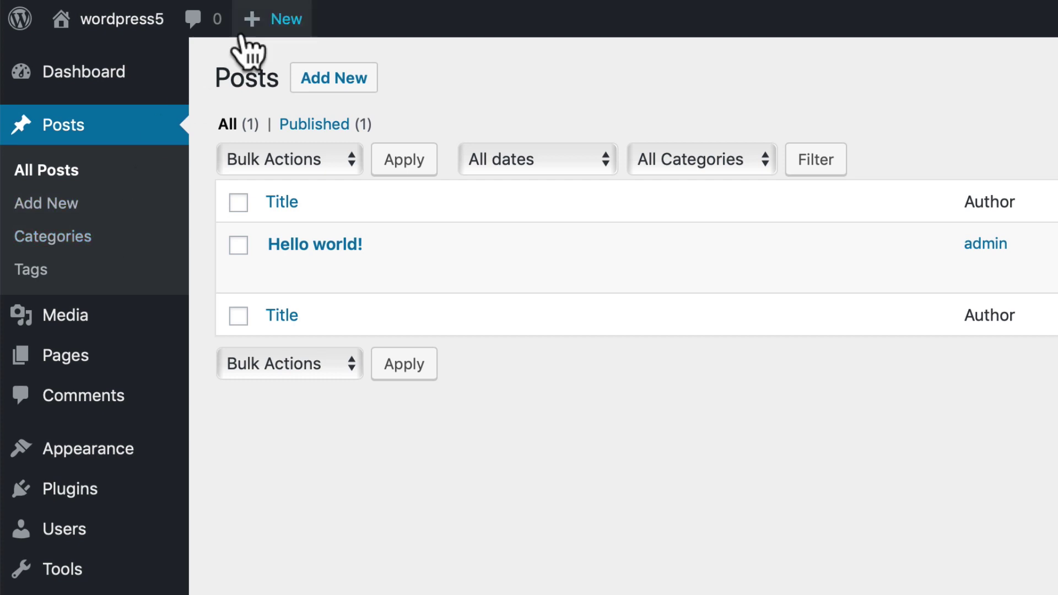
{"action": "mouse_move", "coordinate": [281, 22]}
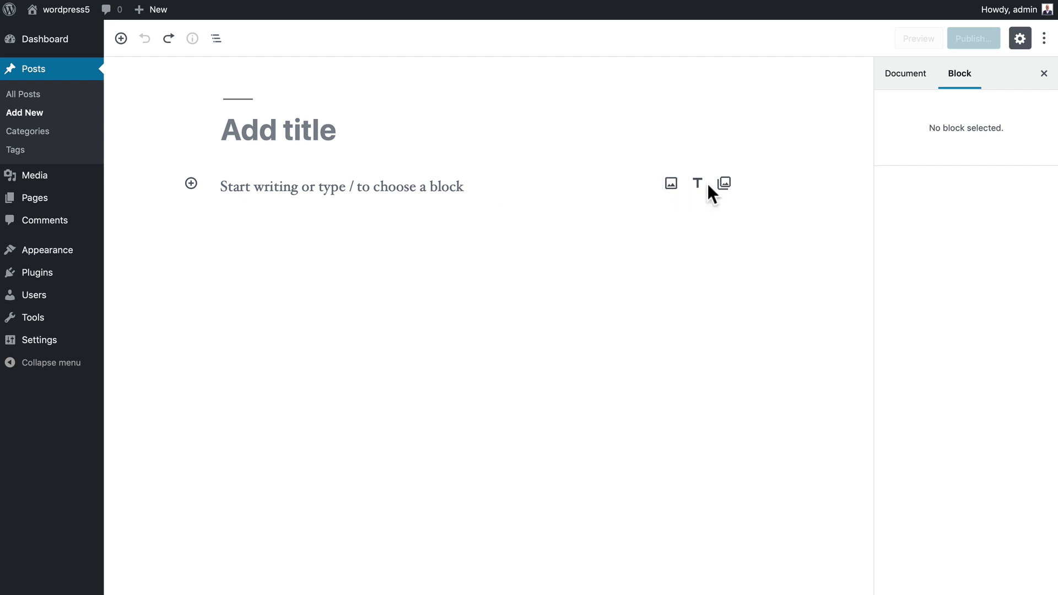
Enter the title 'Welcome to WordVille', fixing the typo, and write the paragraph 'This is our first post on our new WordPress Site!'.
{"action": "left_click", "coordinate": [275, 130]}
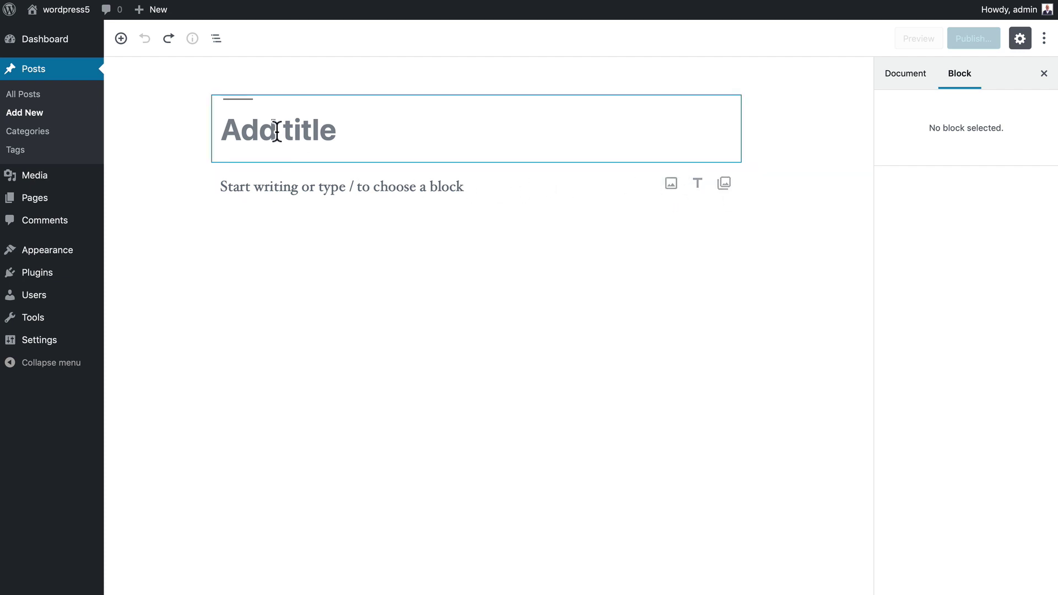
{"action": "type", "text": "We"}
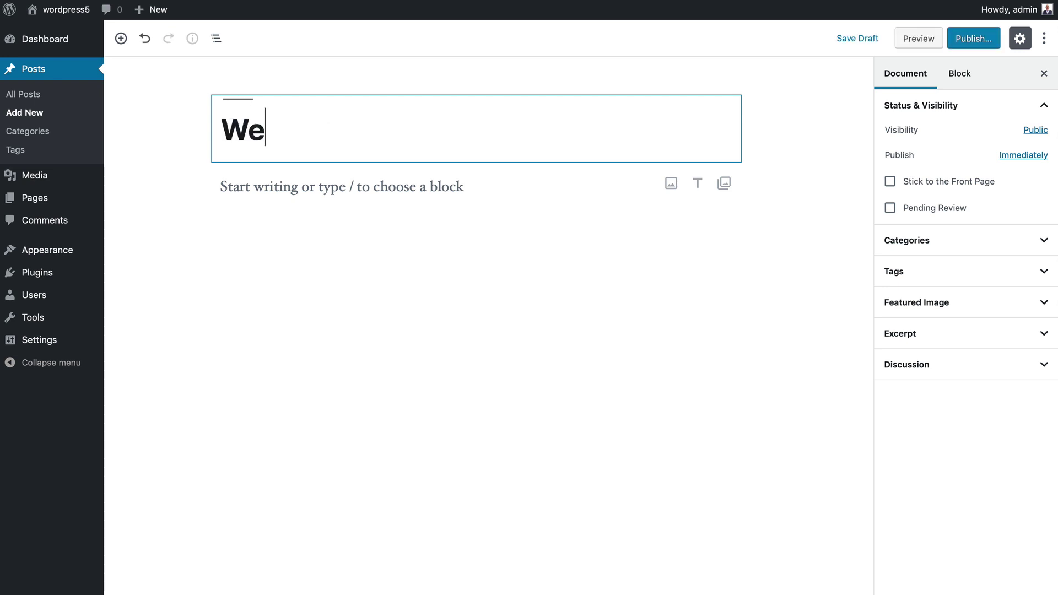
{"action": "type", "text": "lcome to Wrod"}
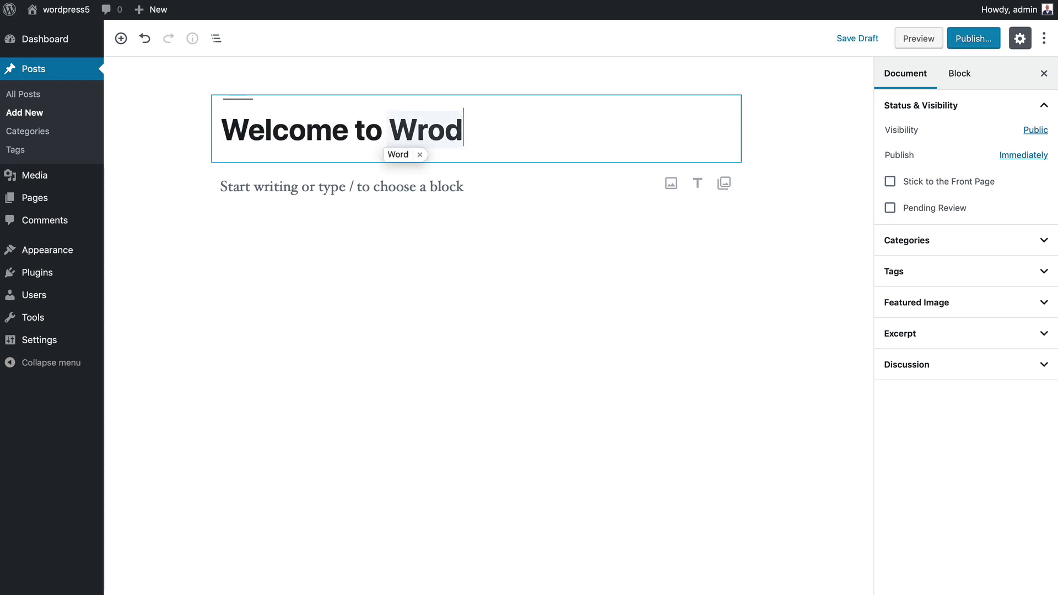
{"action": "key", "text": "BackSpace"}
{"action": "key", "text": "BackSpace"}
{"action": "key", "text": "BackSpace"}
{"action": "type", "text": "ordVille"}
{"action": "left_click", "coordinate": [265, 186]}
{"action": "type", "text": "This is "}
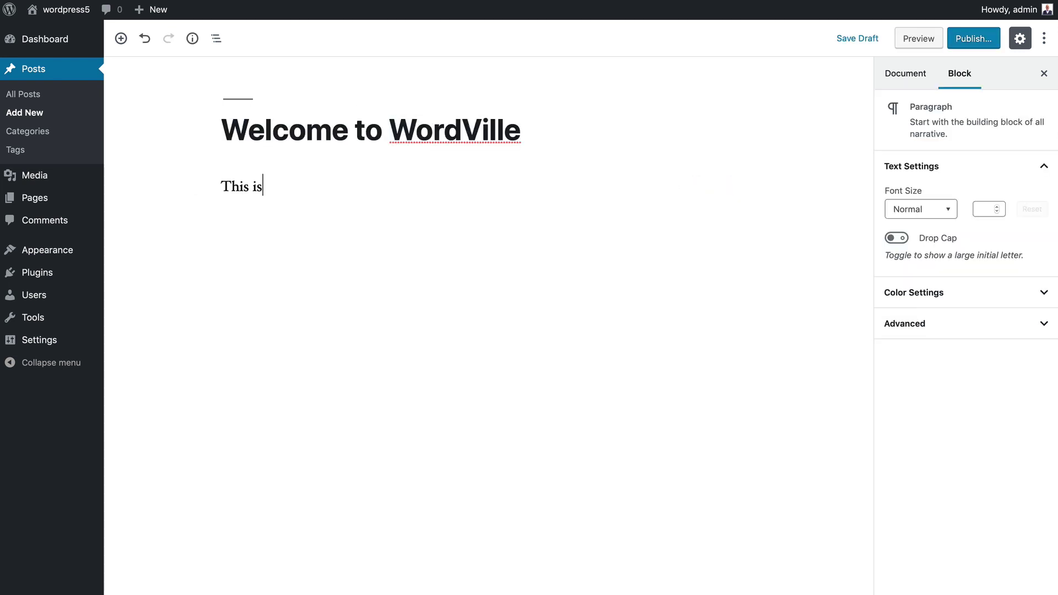
{"action": "type", "text": "our first post on our n"}
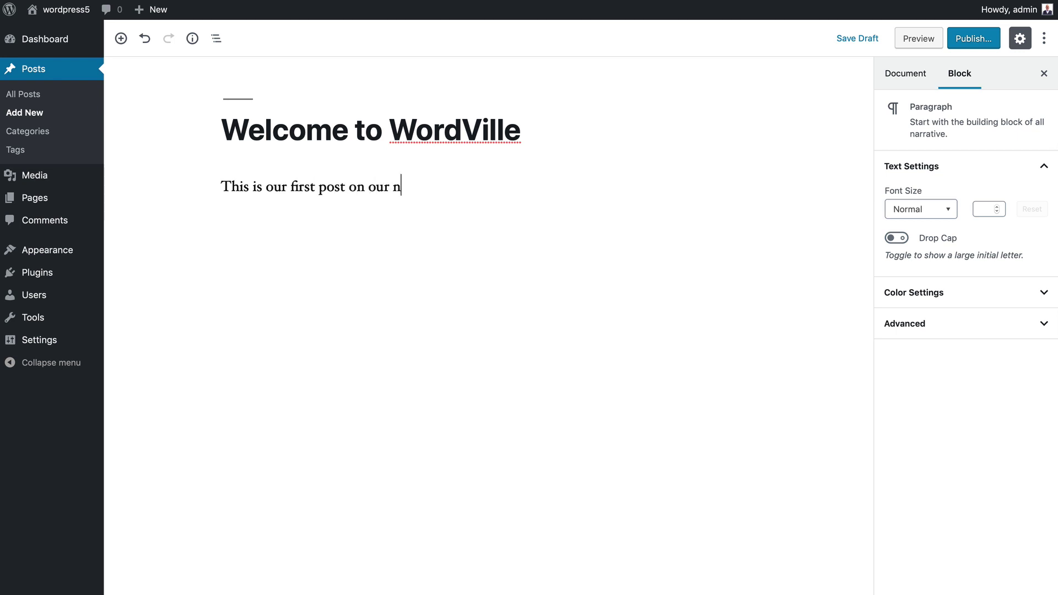
{"action": "type", "text": "ew WordPre"}
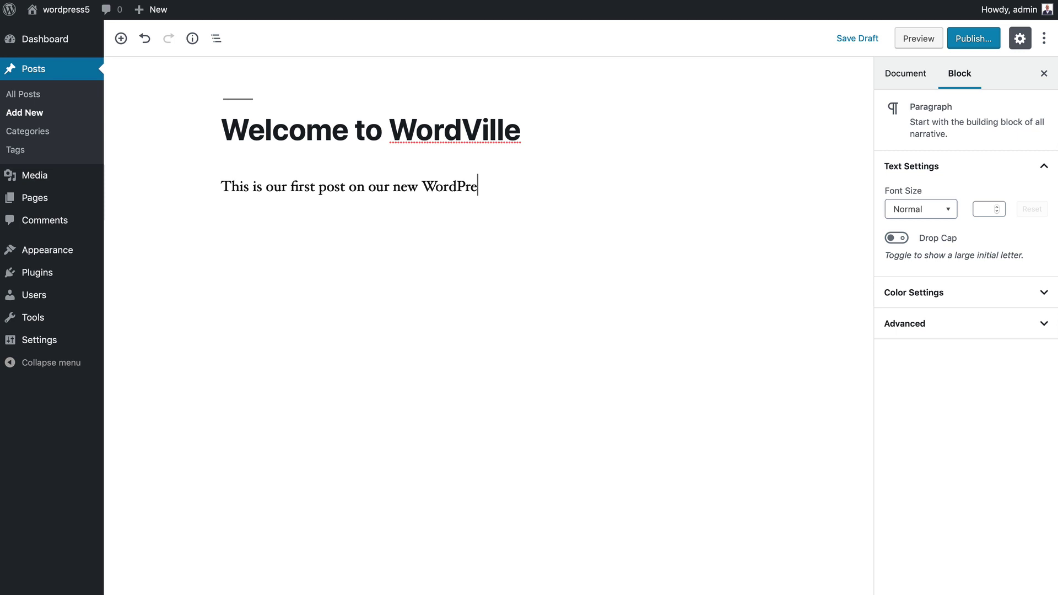
{"action": "type", "text": "ss Site!"}
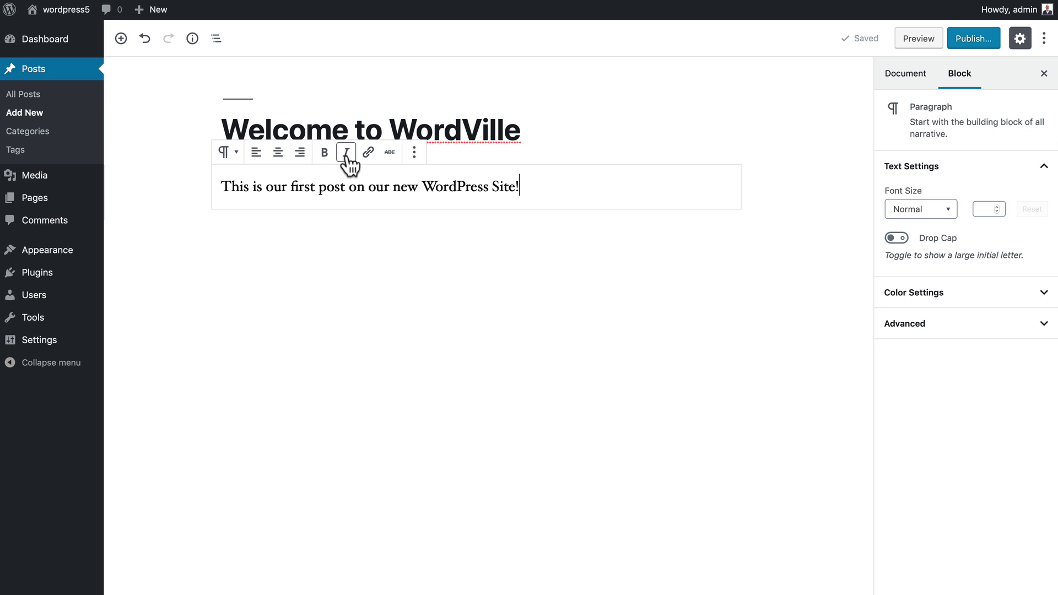
{"action": "left_click", "coordinate": [415, 153]}
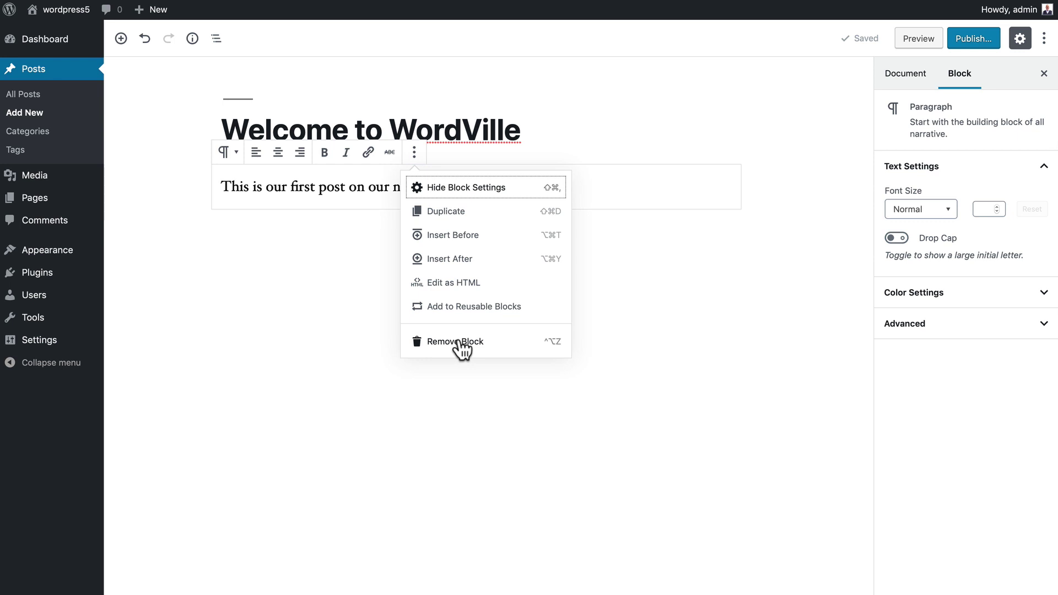
{"action": "left_click", "coordinate": [364, 303]}
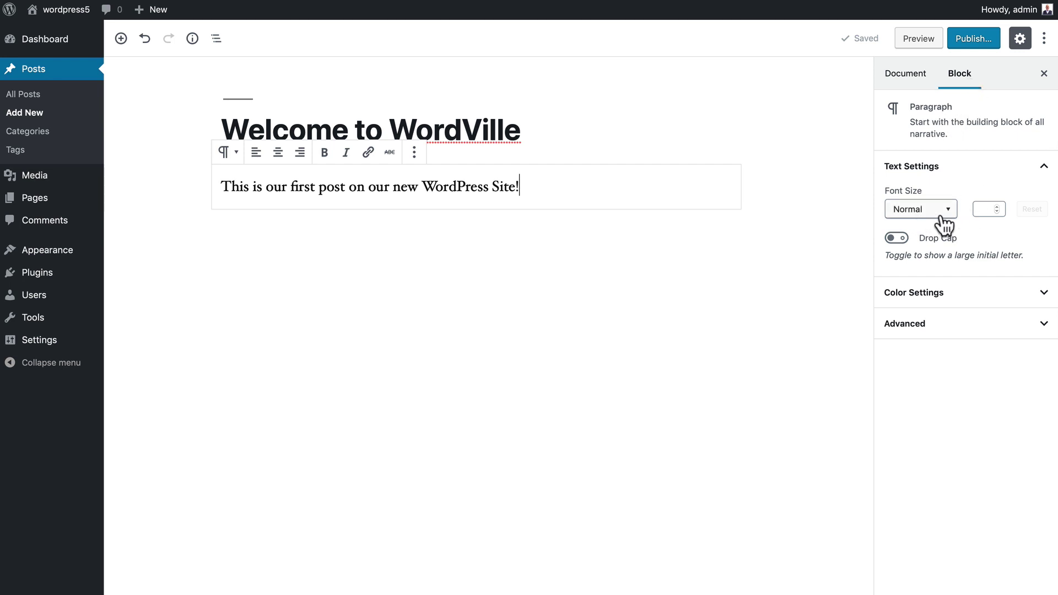
Try then remove the drop cap, check colour settings, expand Advanced, and save the draft.
{"action": "left_click", "coordinate": [903, 239]}
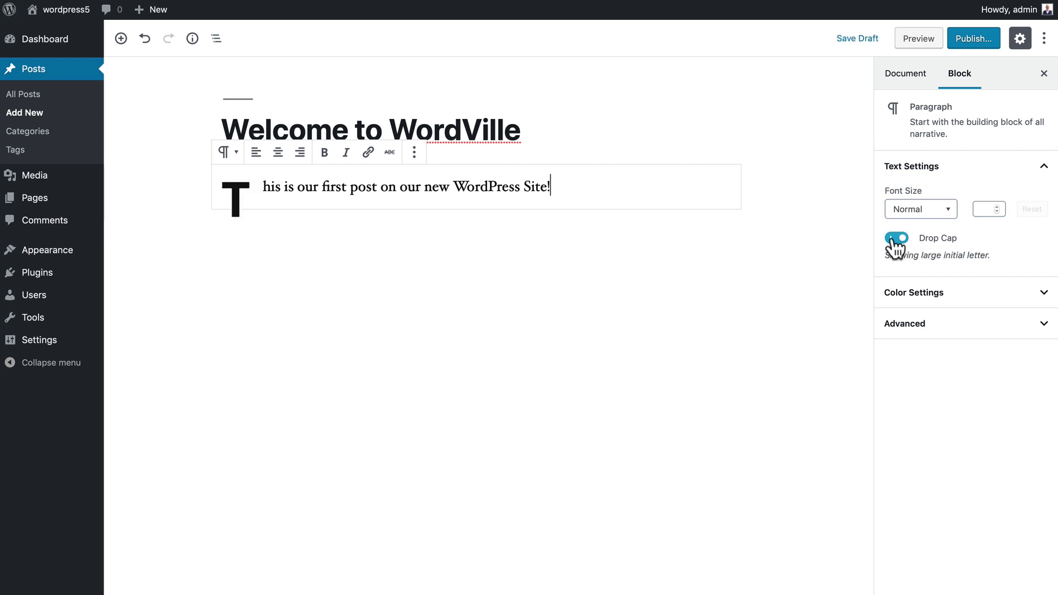
{"action": "left_click", "coordinate": [900, 241]}
{"action": "left_click", "coordinate": [953, 300]}
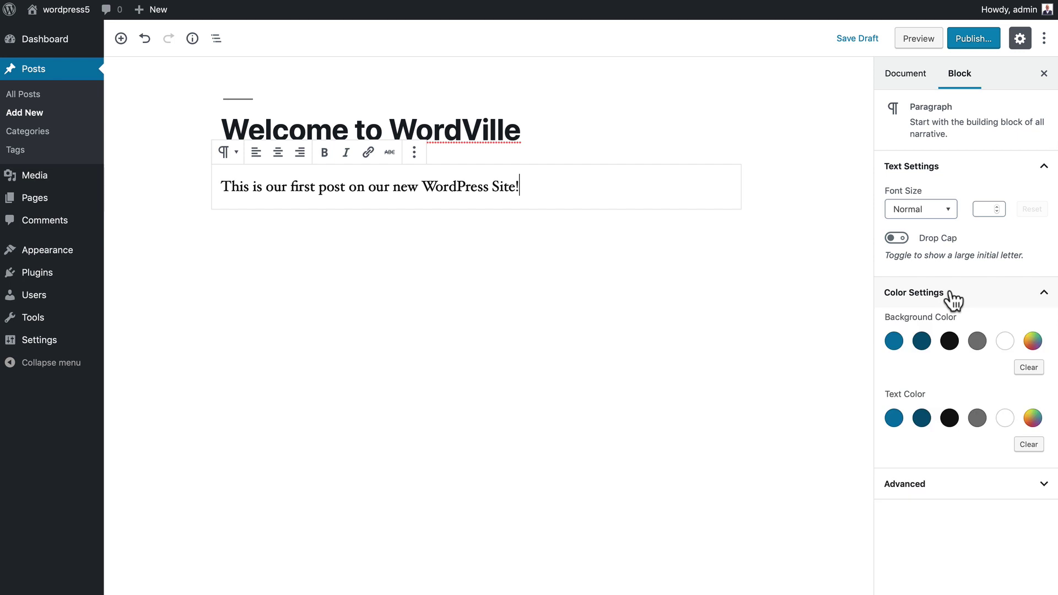
{"action": "left_click", "coordinate": [953, 300]}
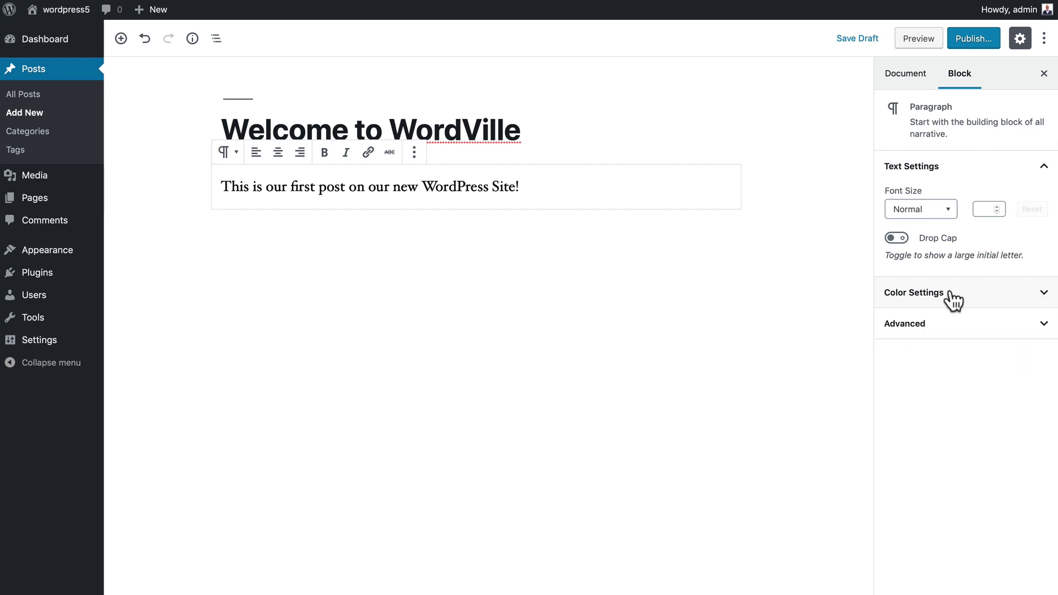
{"action": "left_click", "coordinate": [937, 326]}
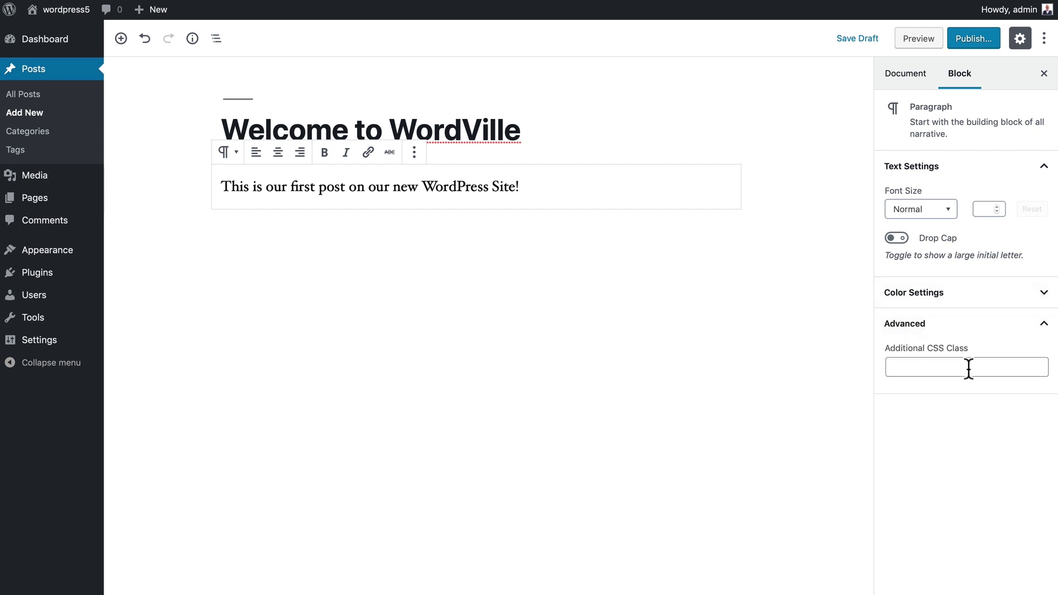
{"action": "key", "text": "super+s"}
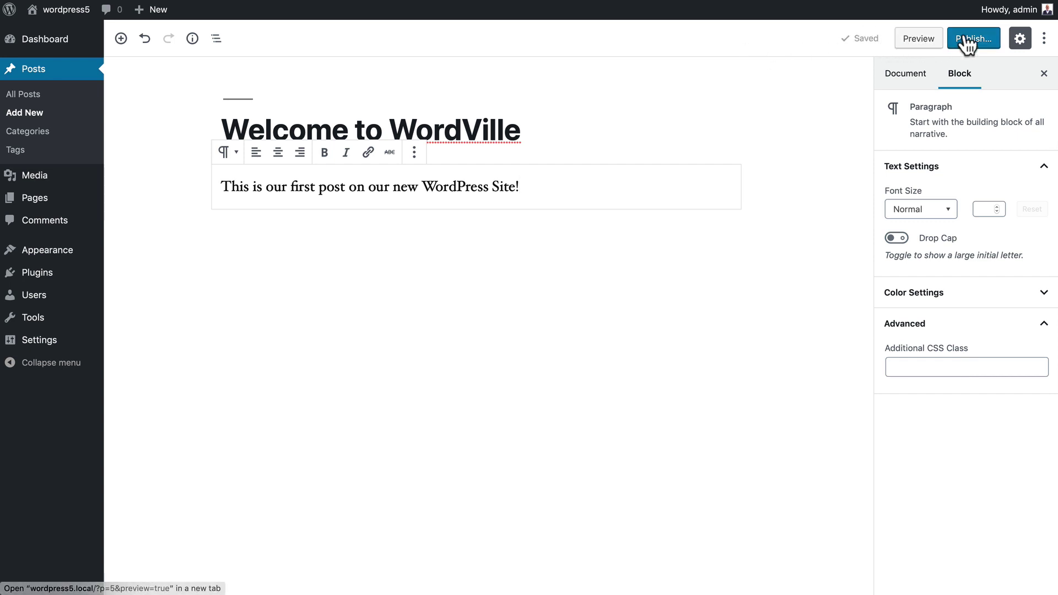
{"action": "left_click", "coordinate": [1022, 41]}
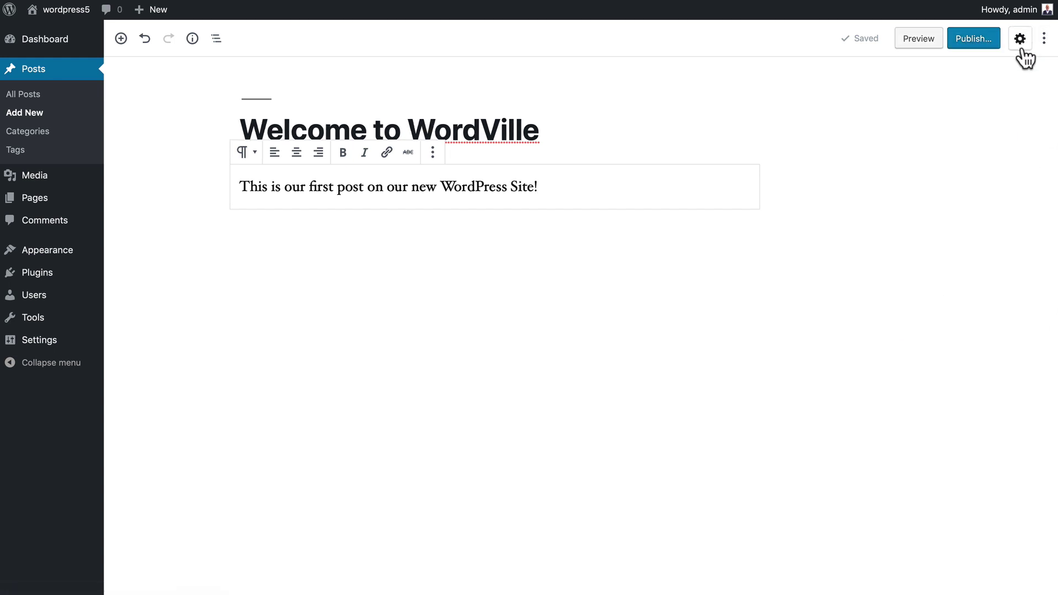
{"action": "left_click", "coordinate": [1023, 39]}
{"action": "left_click", "coordinate": [1023, 39]}
{"action": "left_click", "coordinate": [1021, 39]}
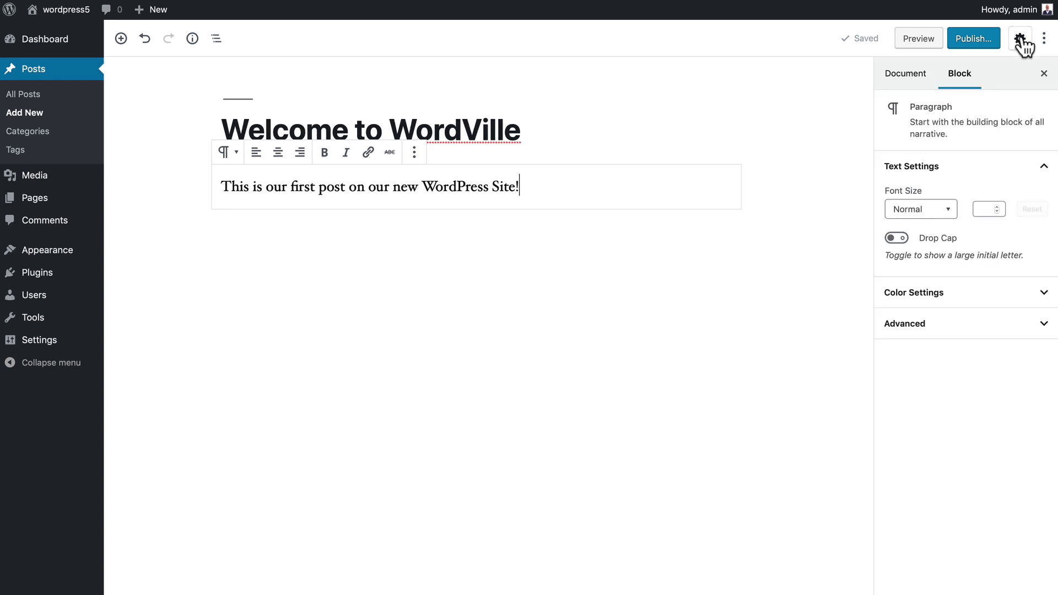
{"action": "left_click", "coordinate": [1044, 39]}
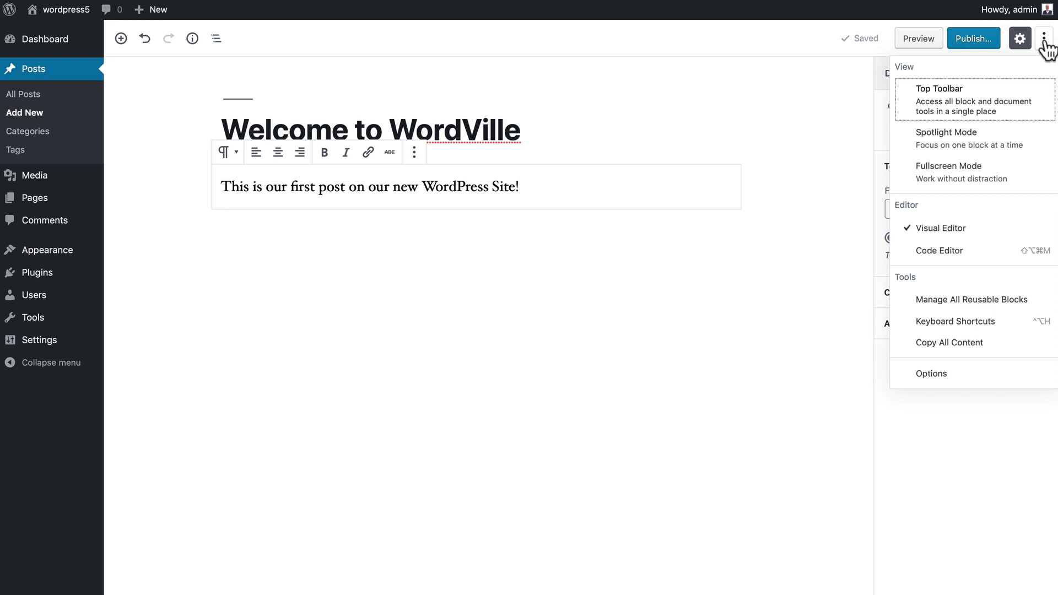
{"action": "left_click", "coordinate": [945, 106]}
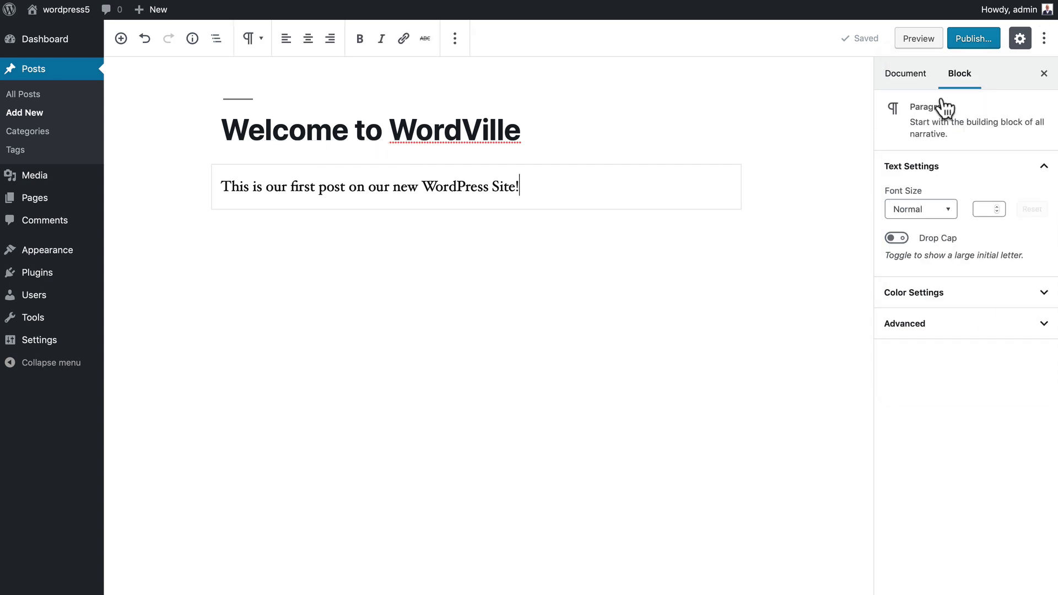
{"action": "left_click", "coordinate": [1044, 43]}
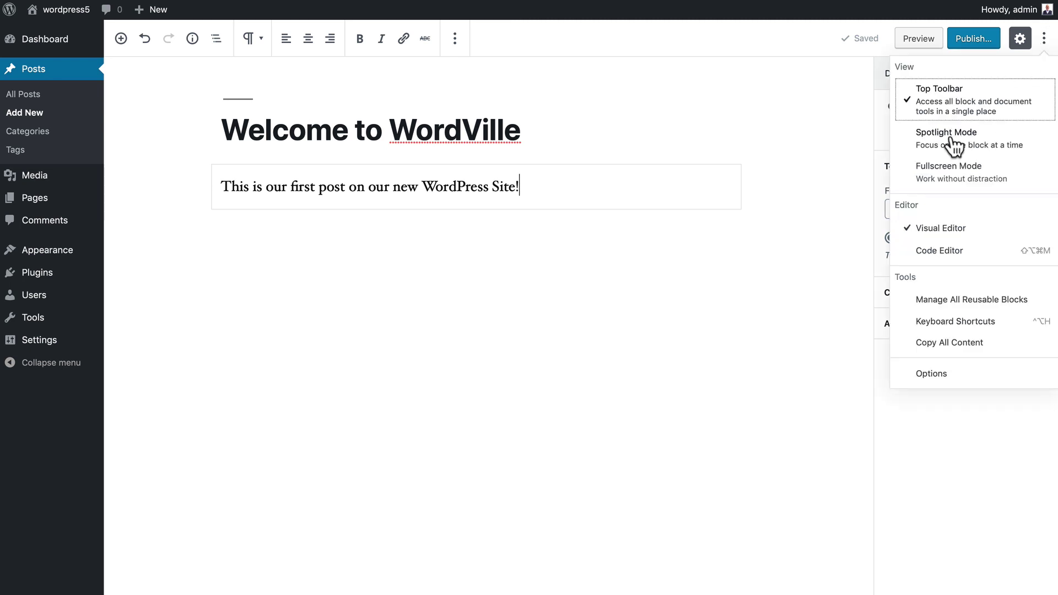
{"action": "left_click", "coordinate": [952, 138]}
{"action": "left_click", "coordinate": [1044, 38]}
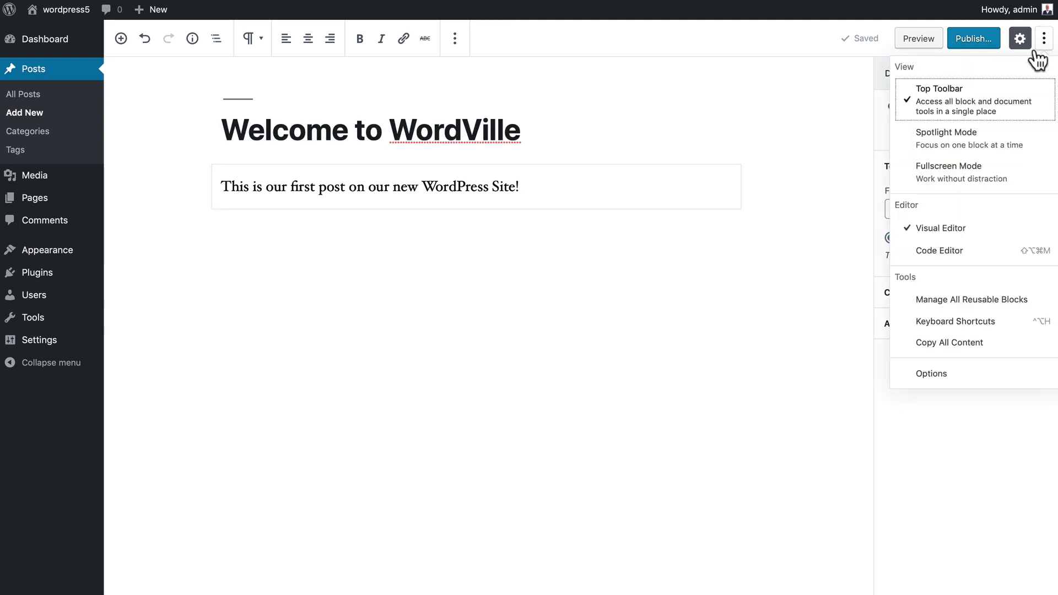
{"action": "left_click", "coordinate": [944, 138]}
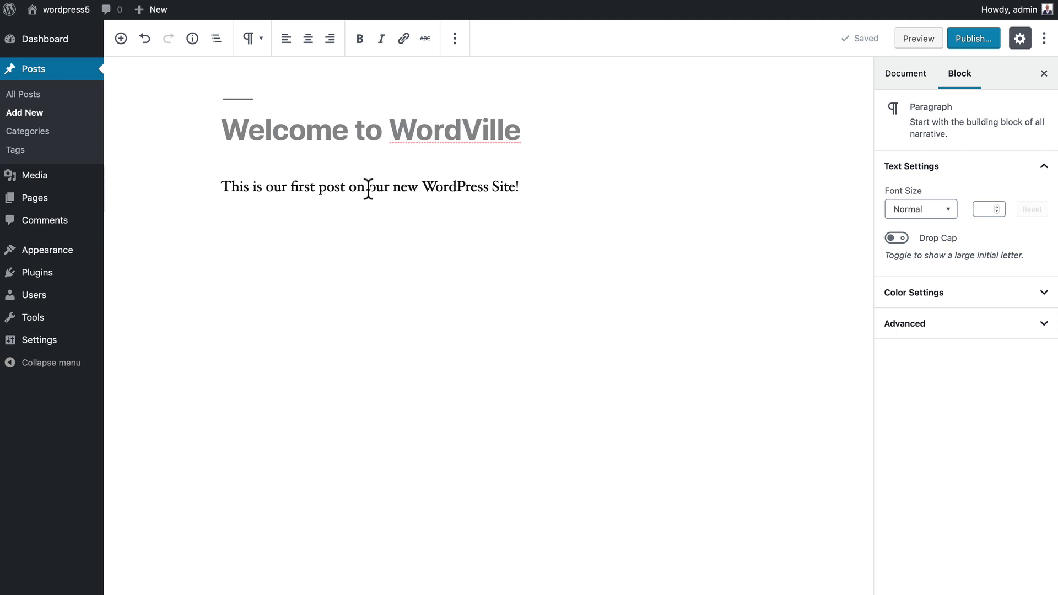
{"action": "left_click", "coordinate": [1044, 39]}
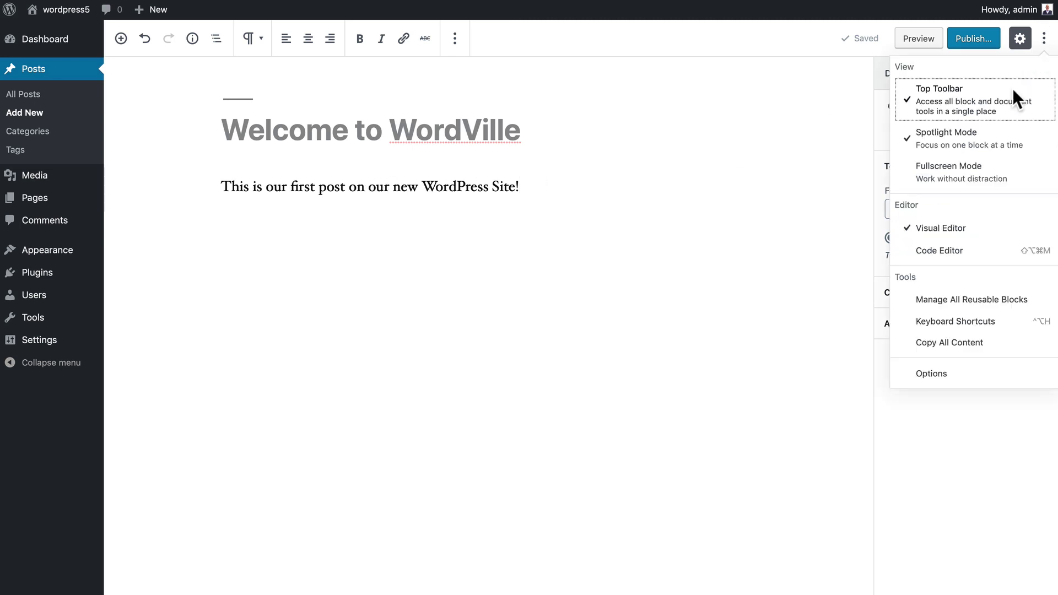
{"action": "left_click", "coordinate": [942, 175]}
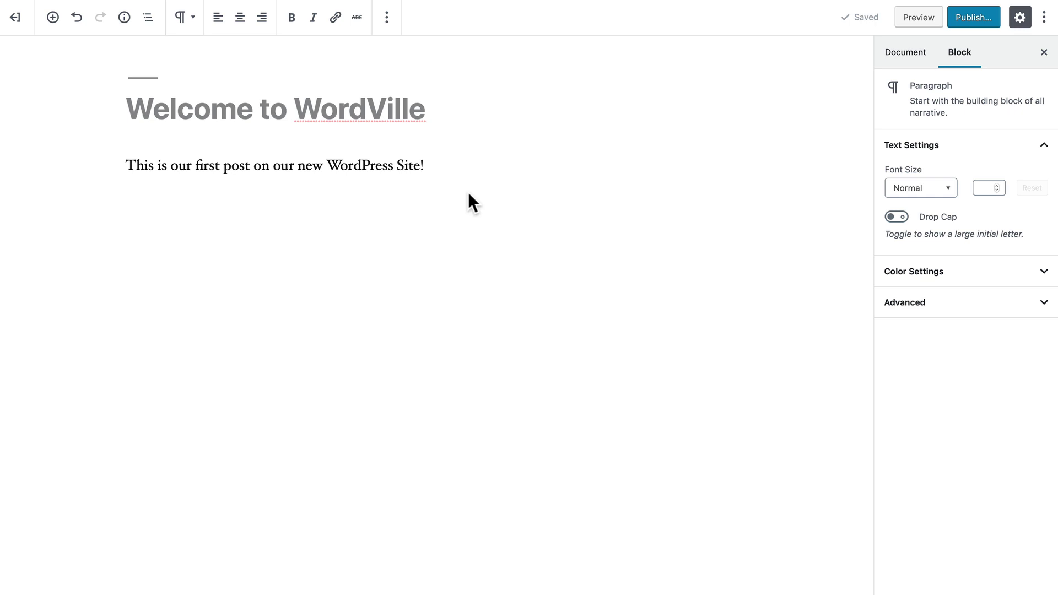
{"action": "left_click", "coordinate": [1045, 19]}
{"action": "left_click", "coordinate": [966, 146]}
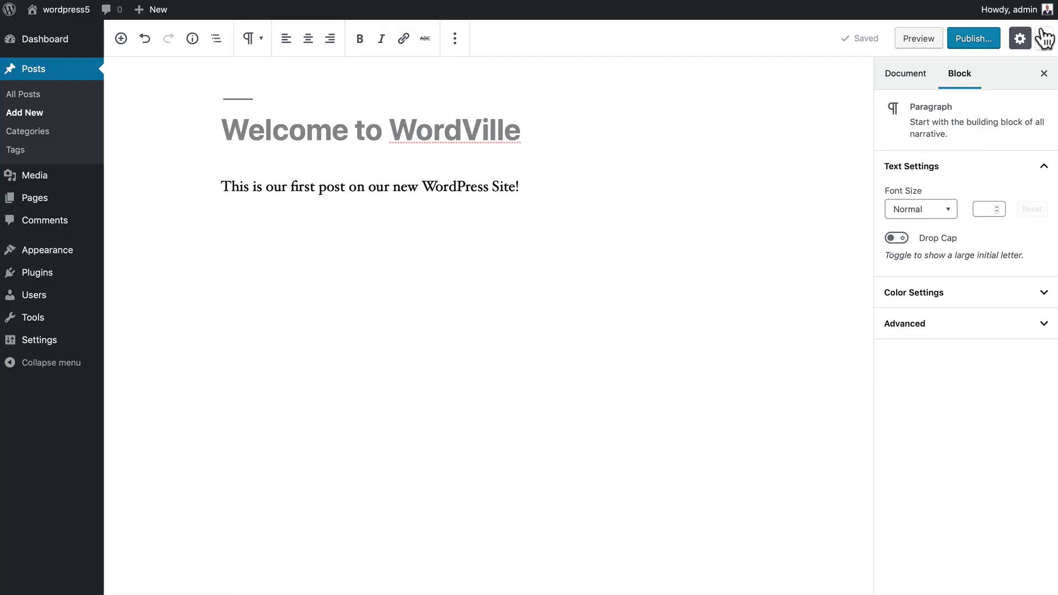
{"action": "left_click", "coordinate": [1044, 38]}
{"action": "left_click", "coordinate": [946, 135]}
{"action": "left_click", "coordinate": [1044, 38]}
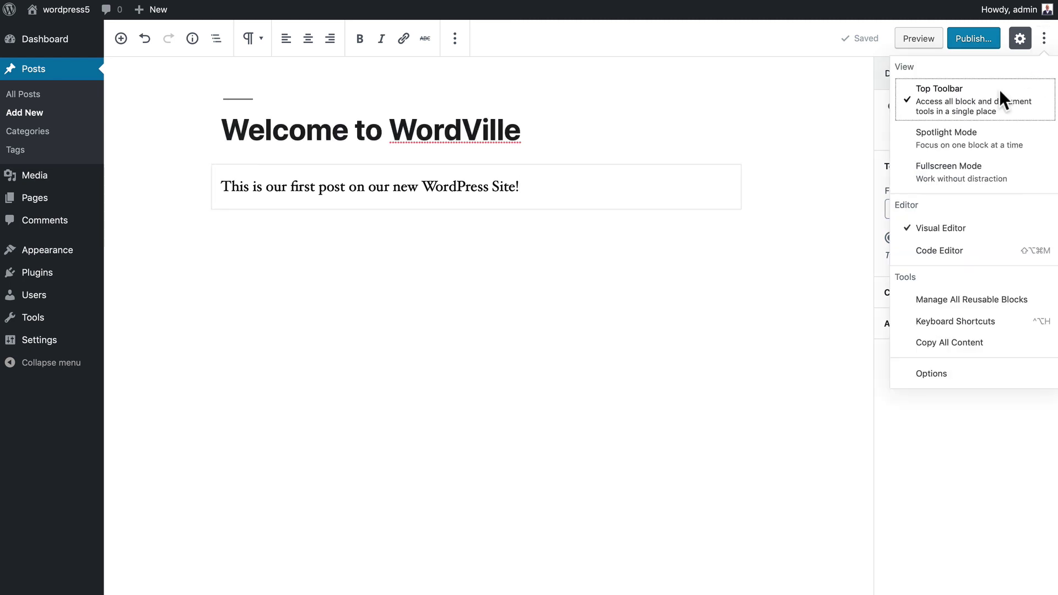
{"action": "left_click", "coordinate": [1000, 91]}
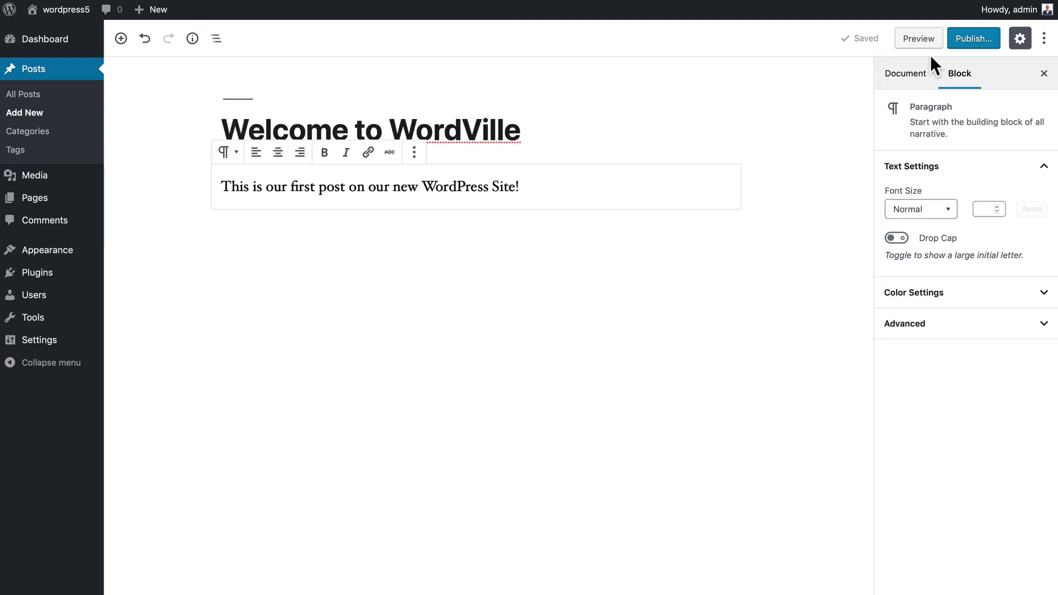
{"action": "left_click", "coordinate": [1044, 38]}
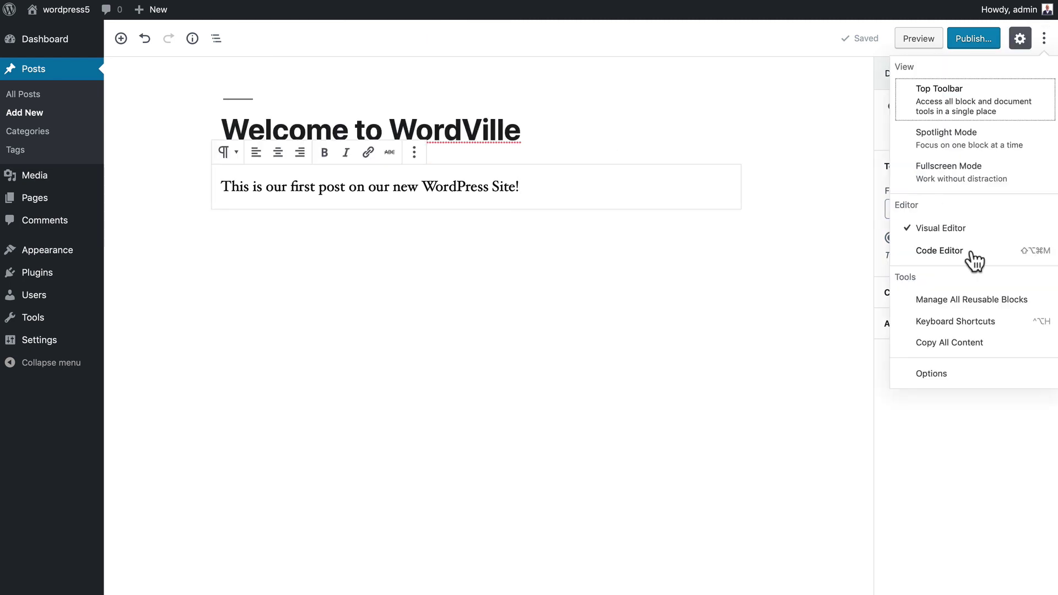
{"action": "left_click", "coordinate": [935, 253]}
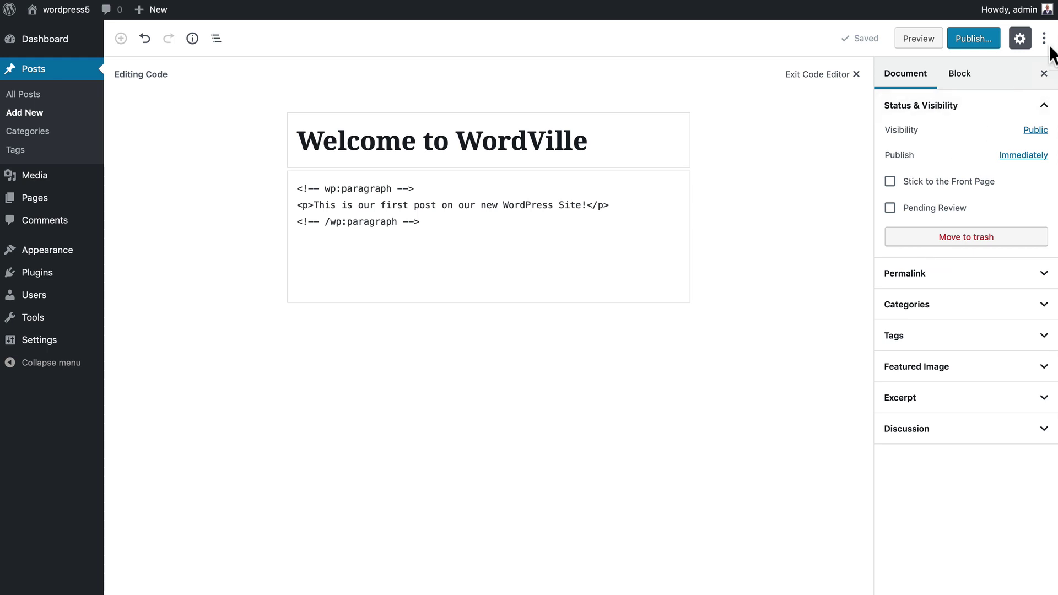
{"action": "left_click", "coordinate": [1045, 38]}
{"action": "left_click", "coordinate": [933, 237]}
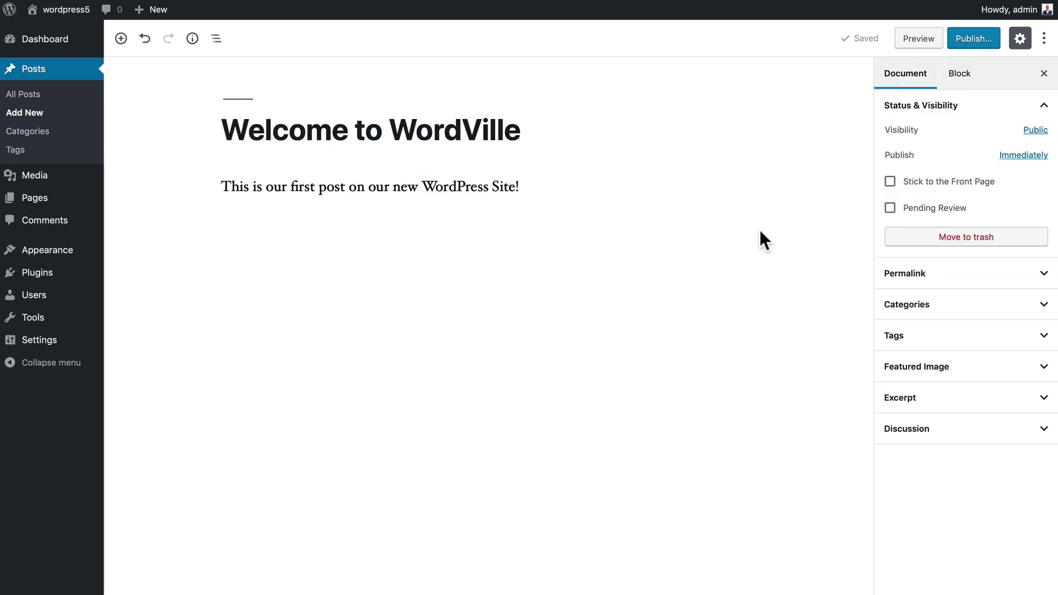
Switch to the Document settings and review the Permalink, Categories and Tags panels.
{"action": "left_click", "coordinate": [962, 77]}
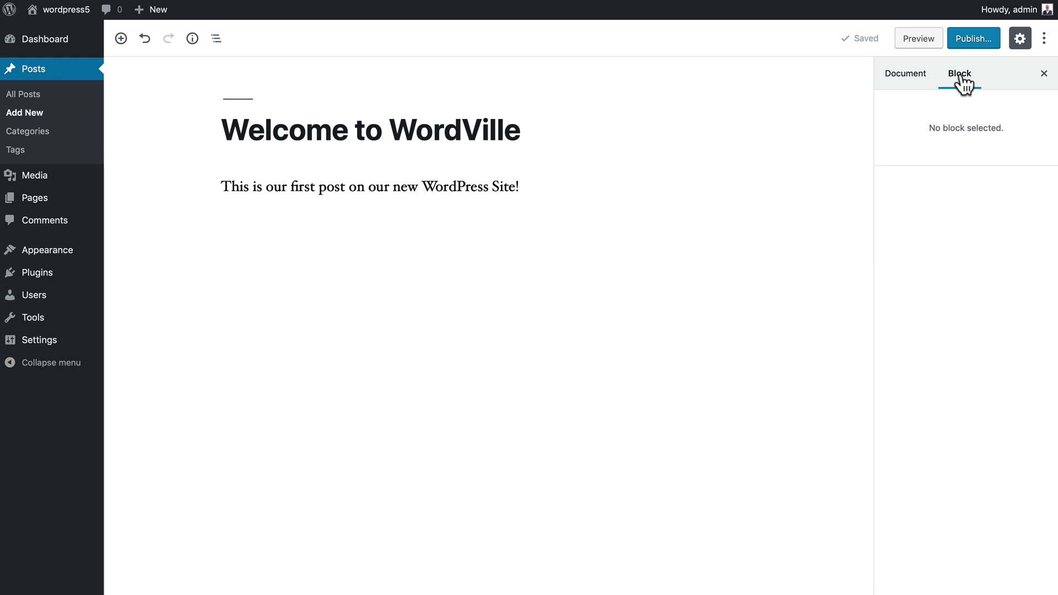
{"action": "left_click", "coordinate": [904, 76]}
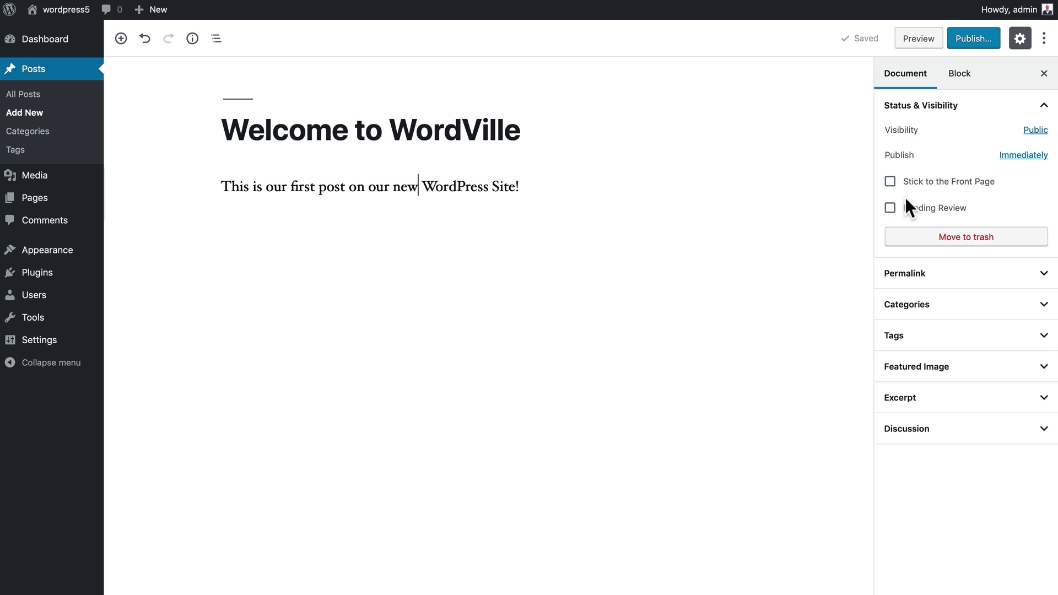
{"action": "left_click", "coordinate": [954, 280]}
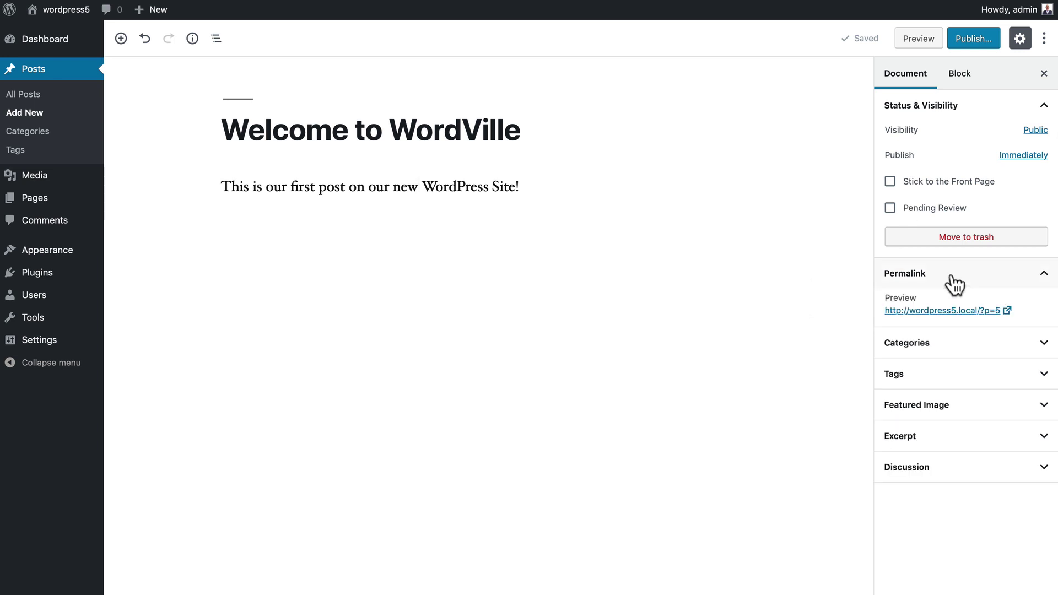
{"action": "left_click", "coordinate": [954, 284]}
{"action": "left_click", "coordinate": [940, 317]}
{"action": "left_click", "coordinate": [942, 317]}
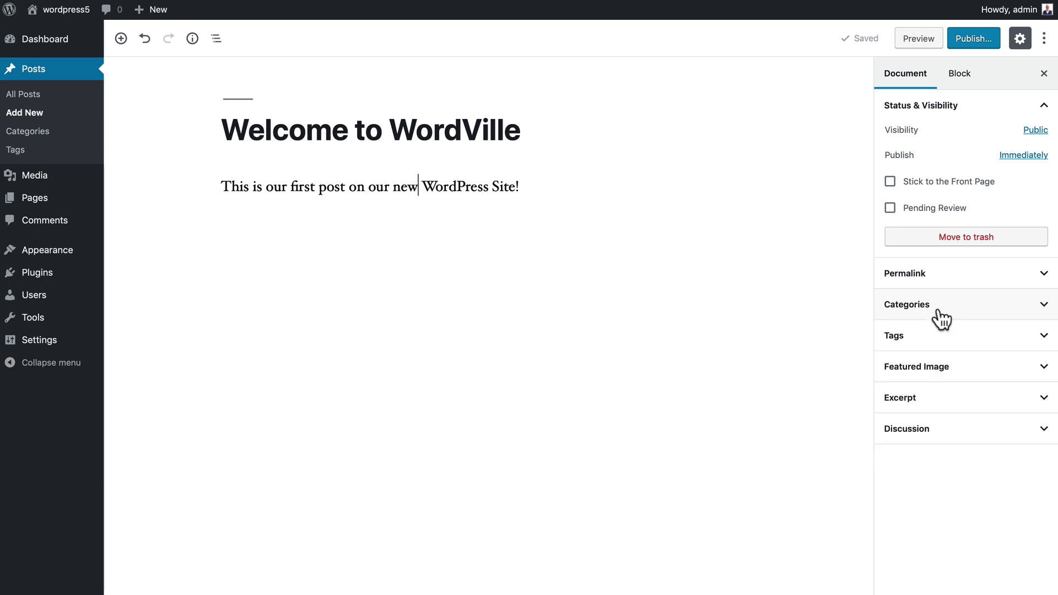
{"action": "left_click", "coordinate": [927, 340]}
{"action": "left_click", "coordinate": [928, 340]}
Review Featured Image and Excerpt, then leave Discussion expanded with comments and pingbacks allowed.
{"action": "left_click", "coordinate": [919, 371]}
{"action": "left_click", "coordinate": [911, 373]}
{"action": "left_click", "coordinate": [899, 405]}
{"action": "left_click", "coordinate": [898, 406]}
{"action": "left_click", "coordinate": [899, 435]}
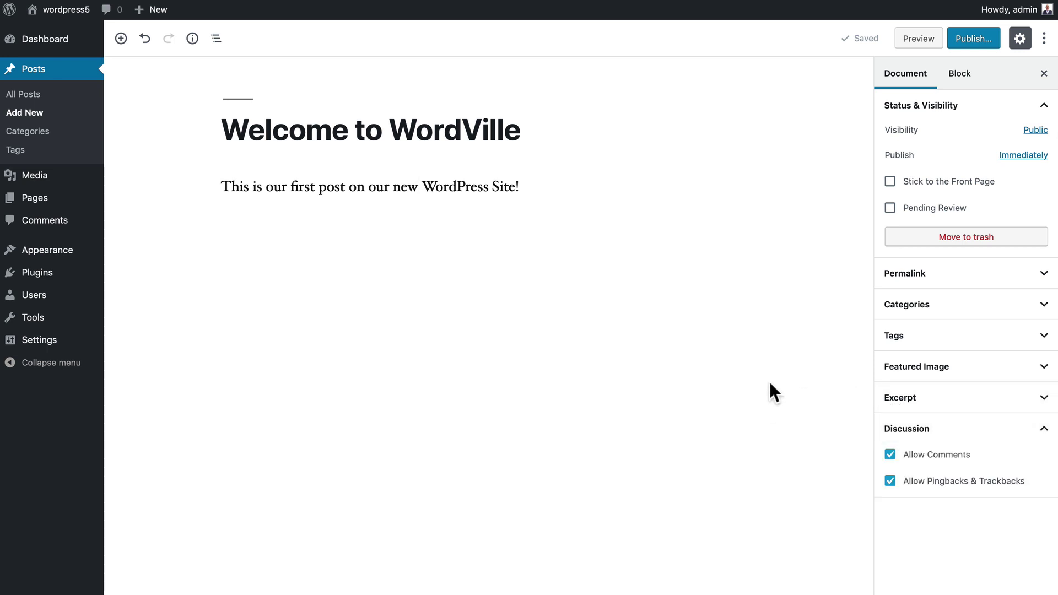
{"action": "left_click", "coordinate": [307, 208]}
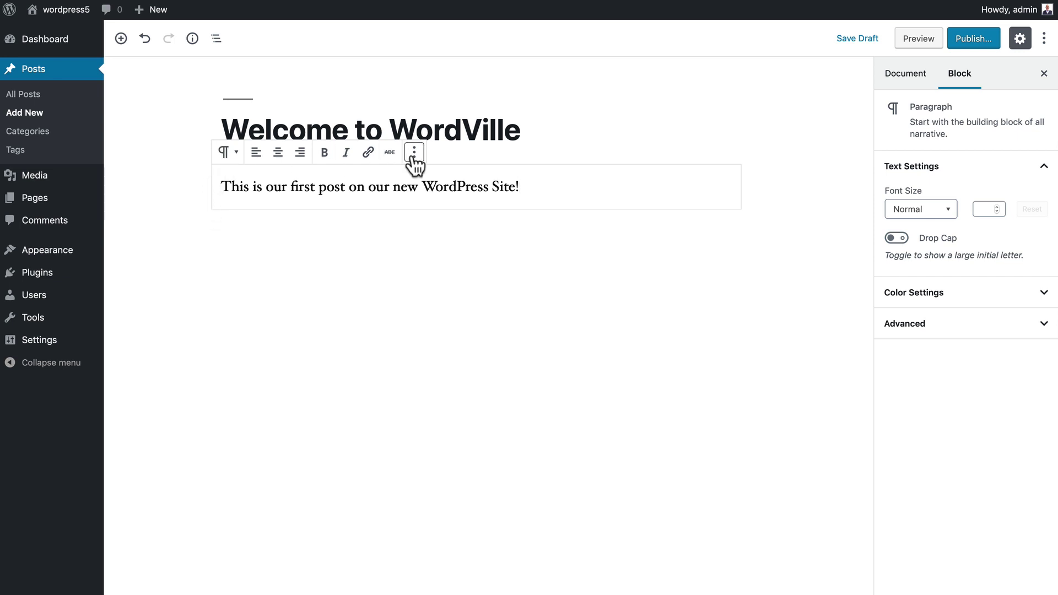
Mark 'Welcome to WordVille' as Stick to the Front Page, publish it, and view the live post.
{"action": "left_click", "coordinate": [907, 77]}
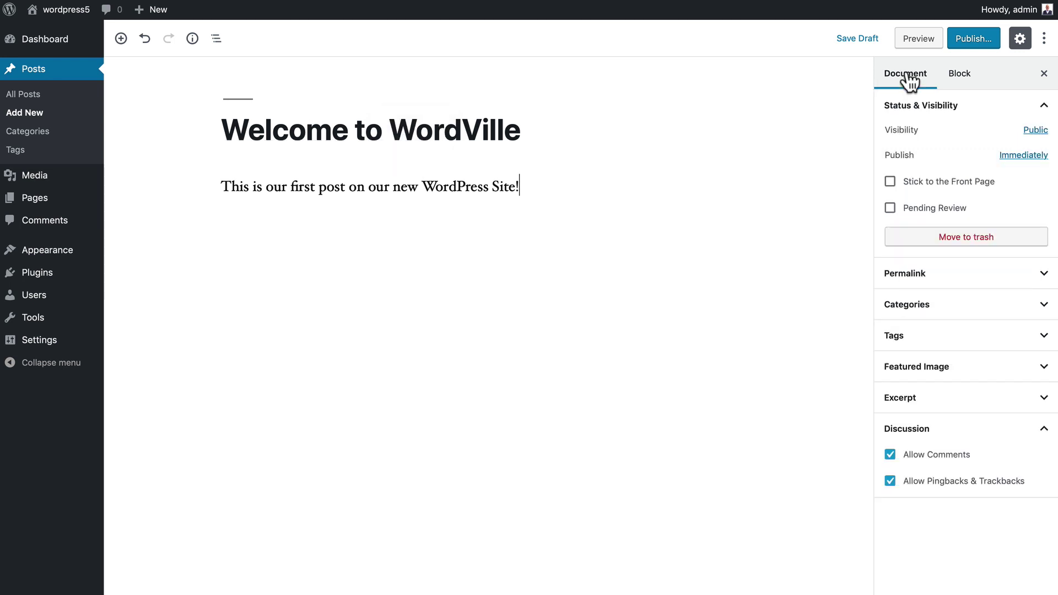
{"action": "left_click", "coordinate": [891, 182]}
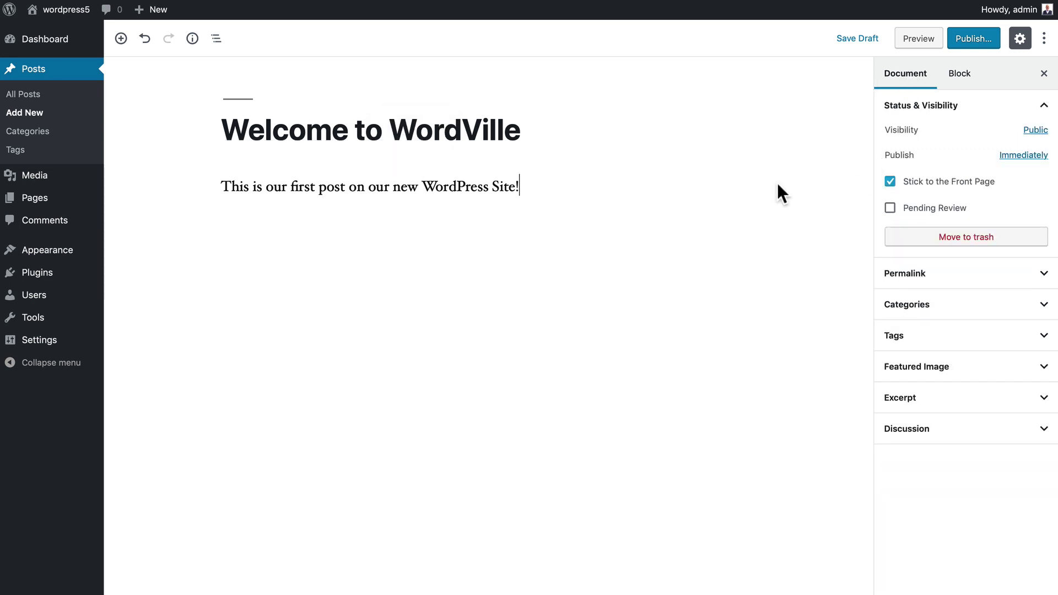
{"action": "left_click", "coordinate": [973, 41]}
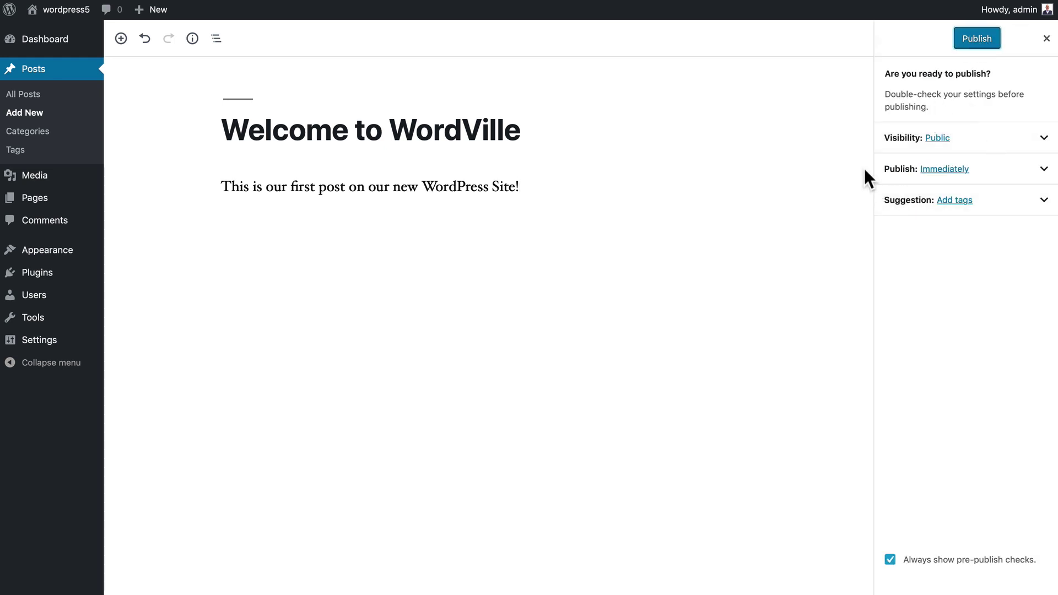
{"action": "left_click", "coordinate": [978, 39]}
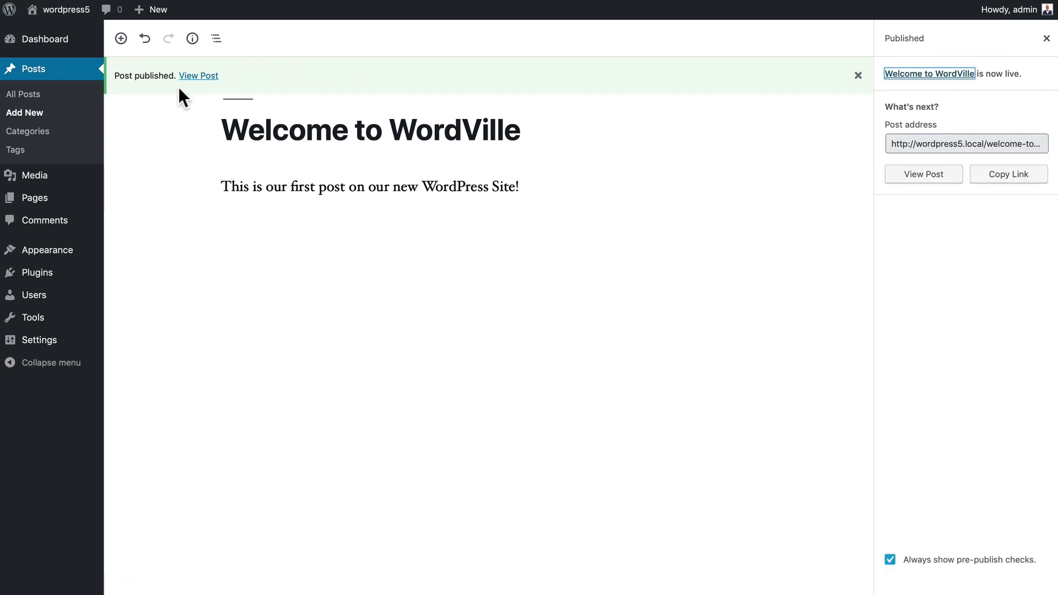
{"action": "left_click", "coordinate": [190, 78]}
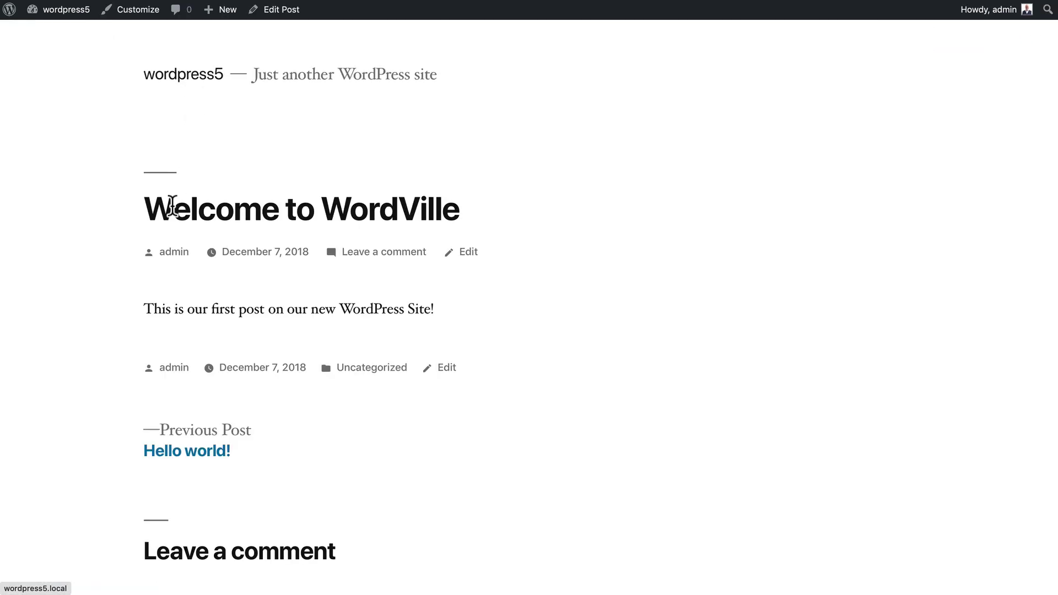